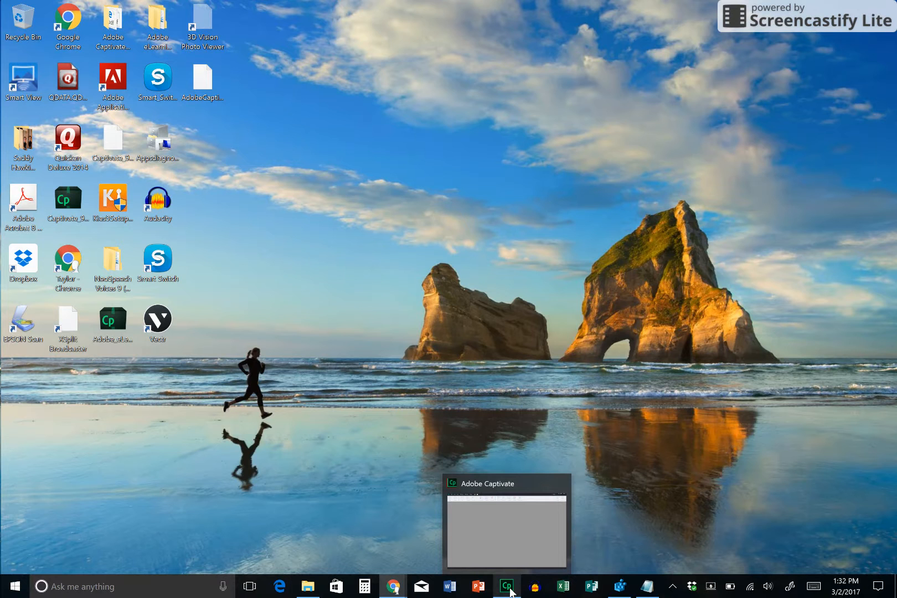
Step: Switch to Adobe Captivate, try to create a new Software Simulation project, and close the program
click(508, 587)
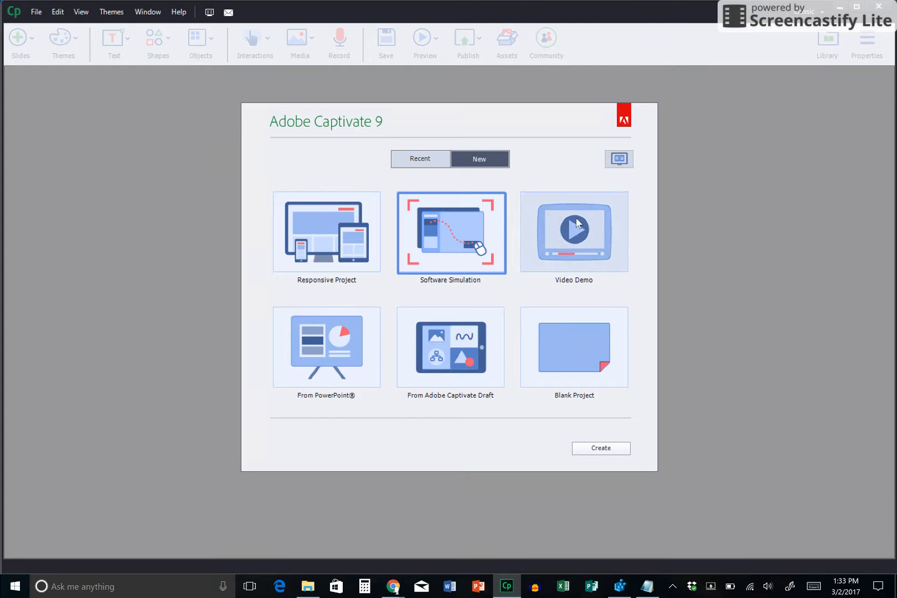
double_click(455, 226)
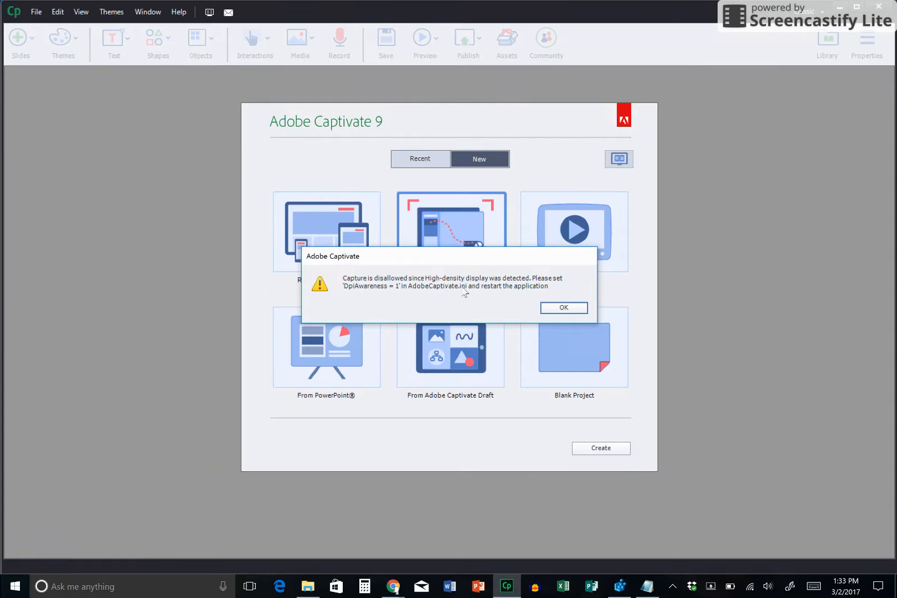
click(559, 309)
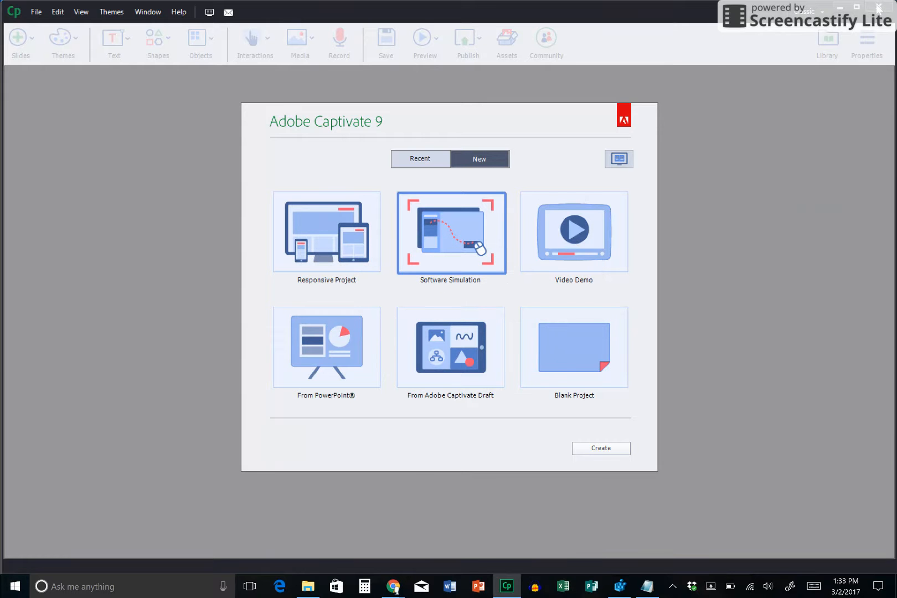
click(879, 7)
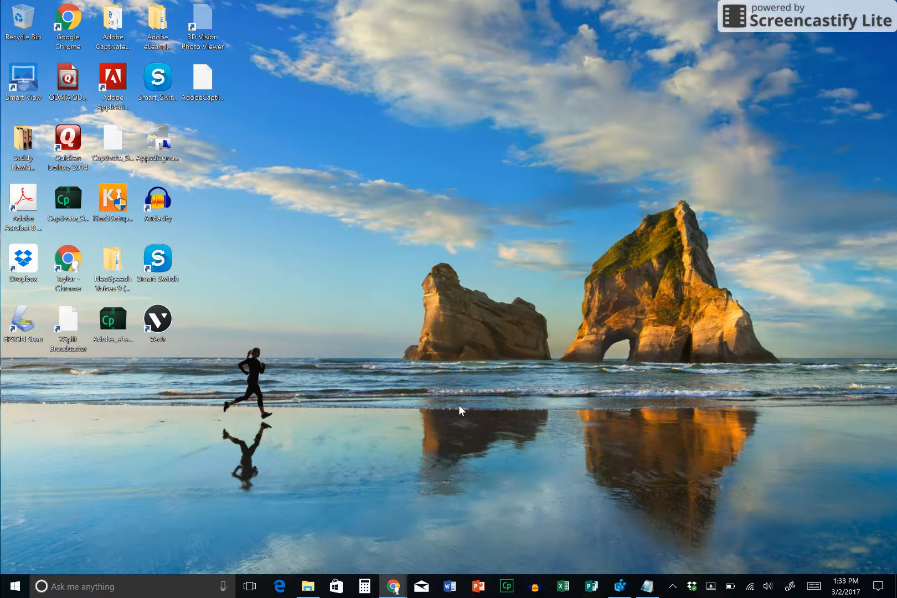
Step: Switch to File Explorer and select AdobeCaptivate.ini in the Adobe Captivate 9 x64 program folder
click(308, 587)
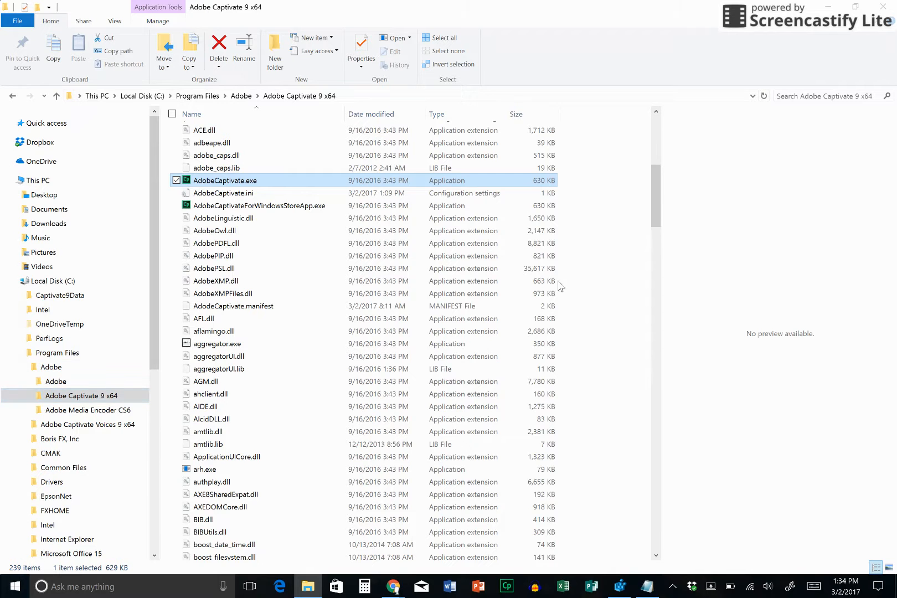
mouse_move(655, 201)
mouse_down()
mouse_move(654, 153)
mouse_move(653, 191)
mouse_up()
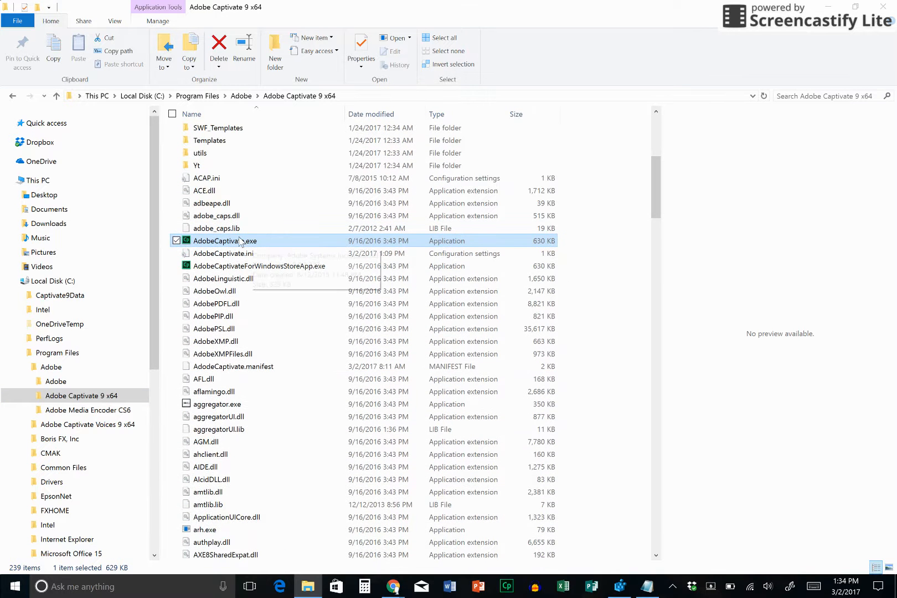
click(216, 255)
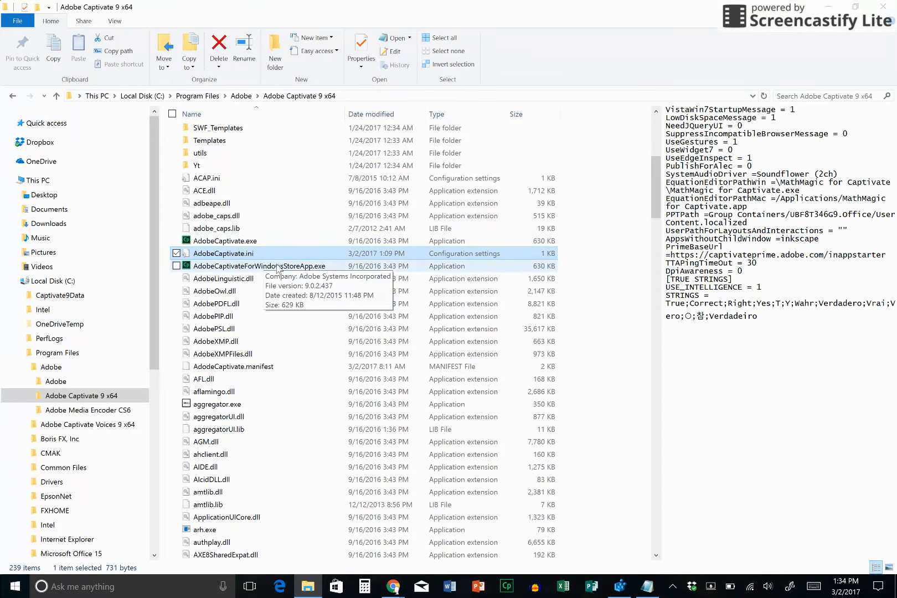
Step: Switch to AdobeCaptivate.ini in Notepad, set DpiAwareness to 1, save the file and minimize it
click(645, 592)
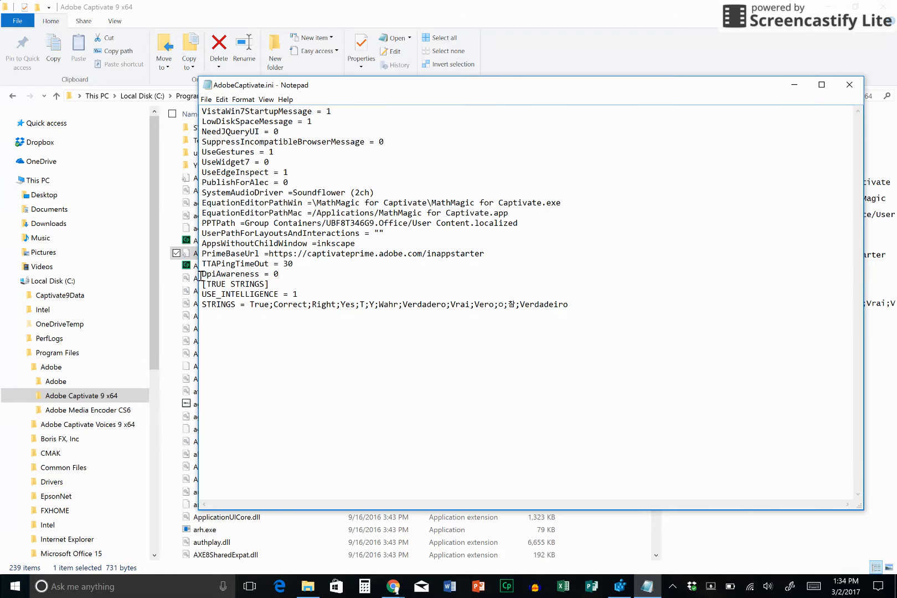
drag(201, 273, 310, 278)
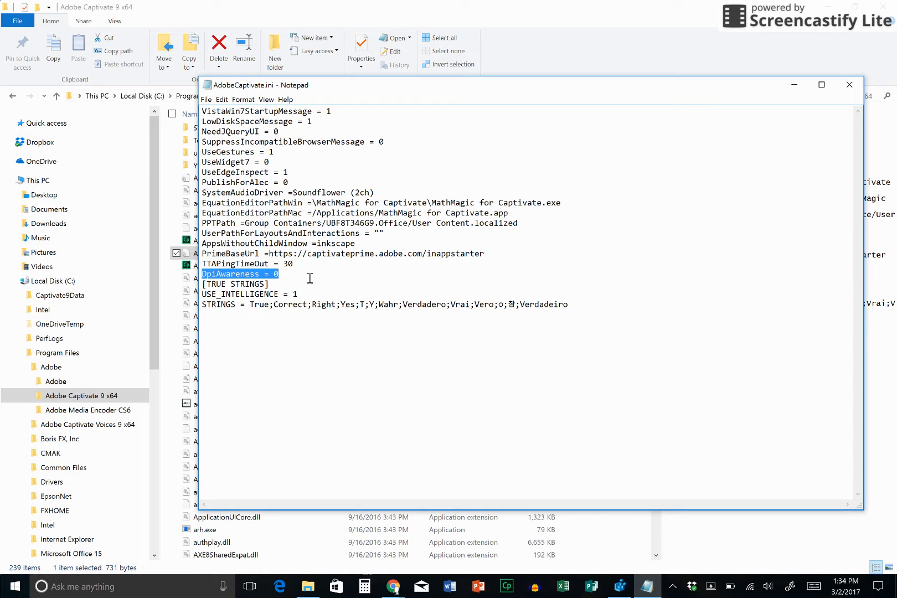
click(310, 277)
key(BackSpace)
text(1)
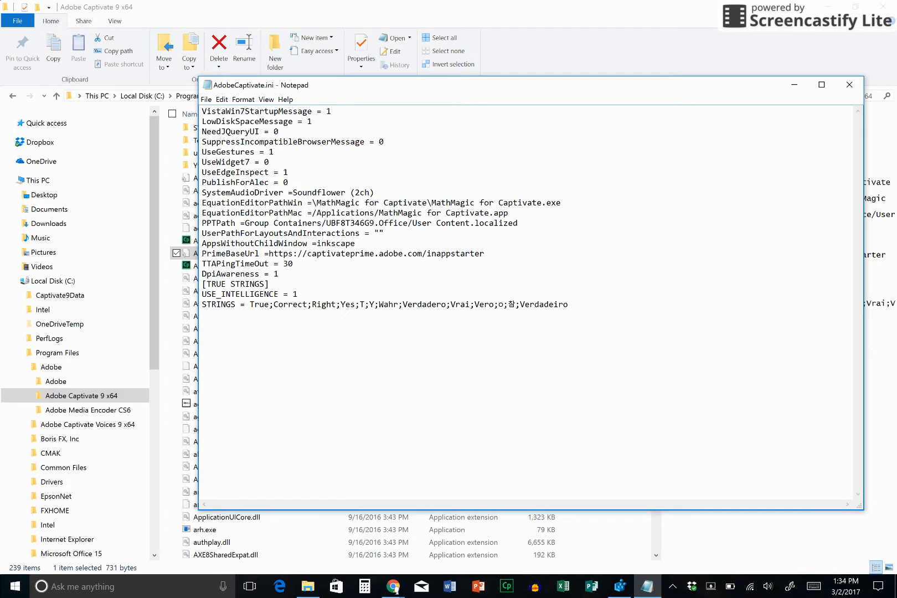
click(206, 99)
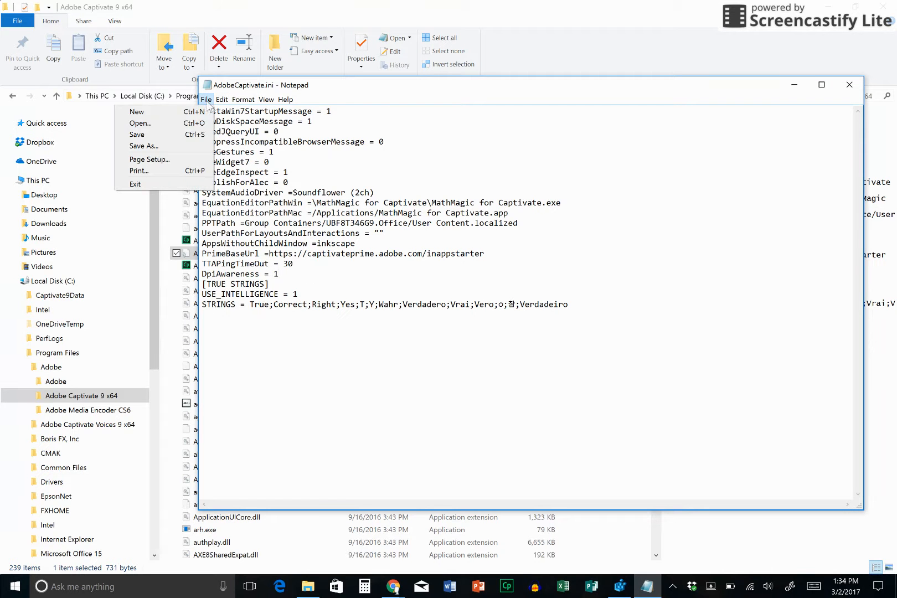
click(198, 135)
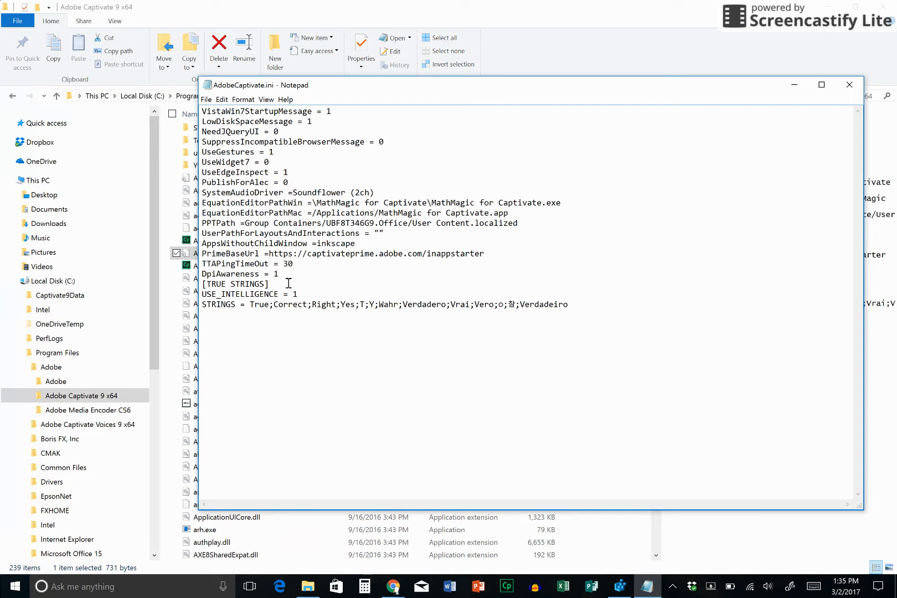
drag(203, 274, 297, 271)
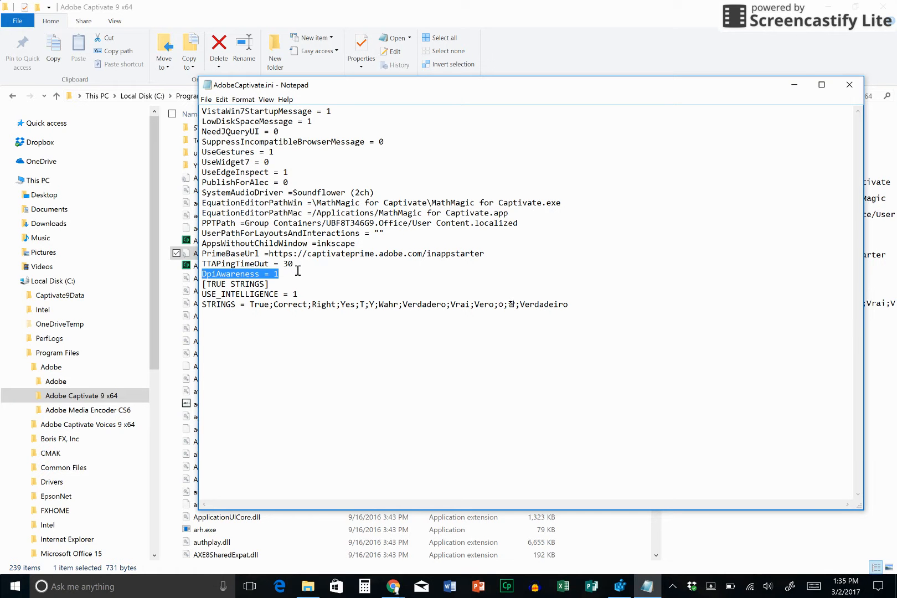
click(794, 93)
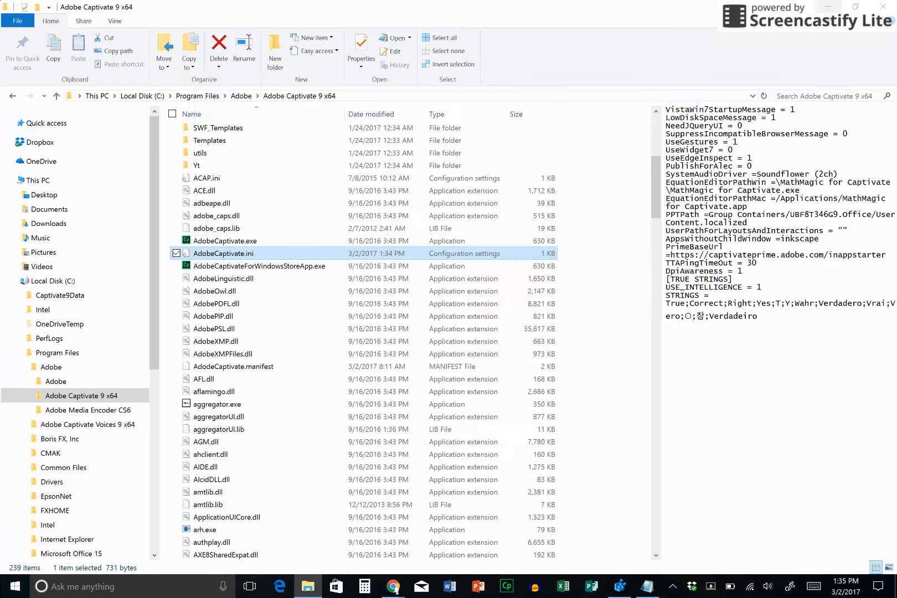
Step: Relaunch Adobe Captivate from the desktop, allowing adobecaptivatews through the firewall on public networks, and maximize its window
key(super+d)
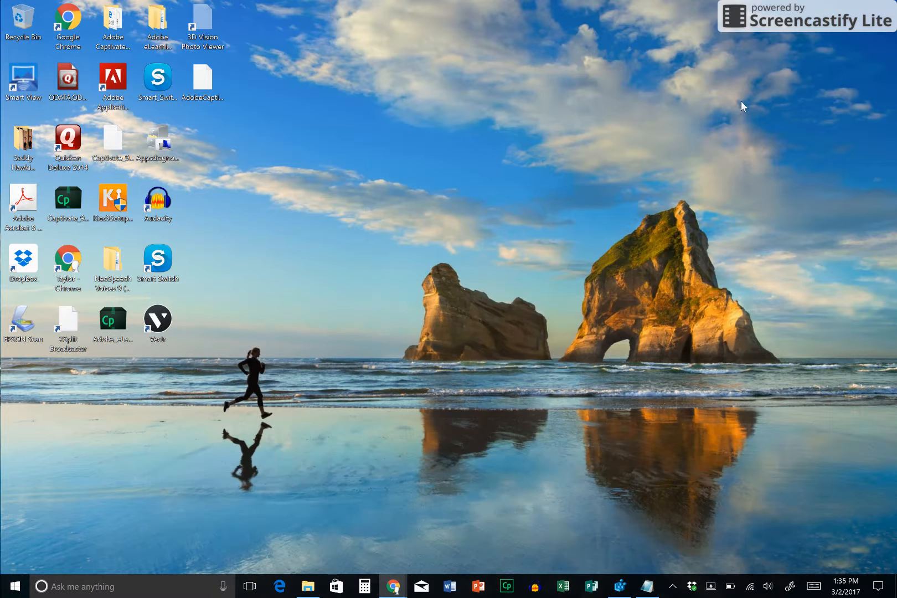
click(506, 591)
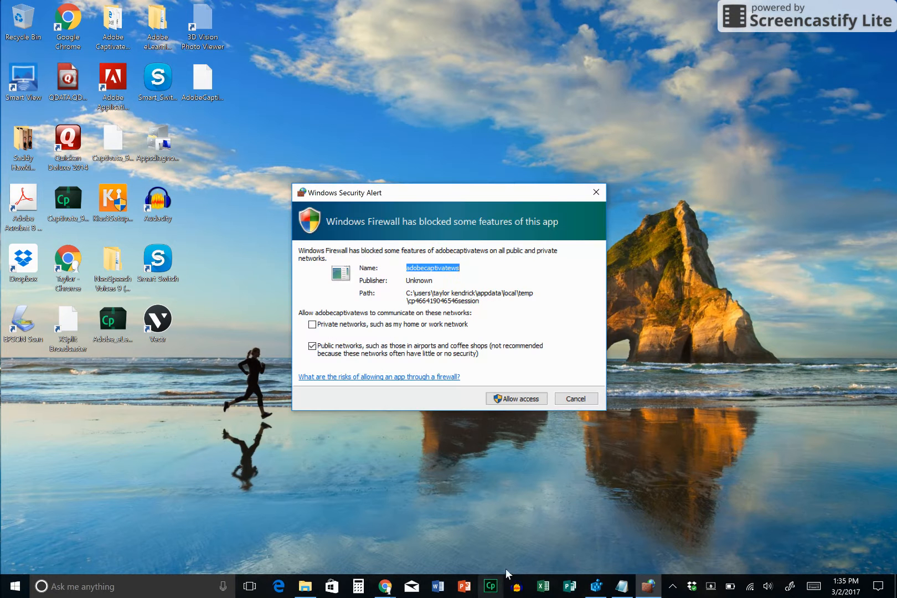
click(516, 400)
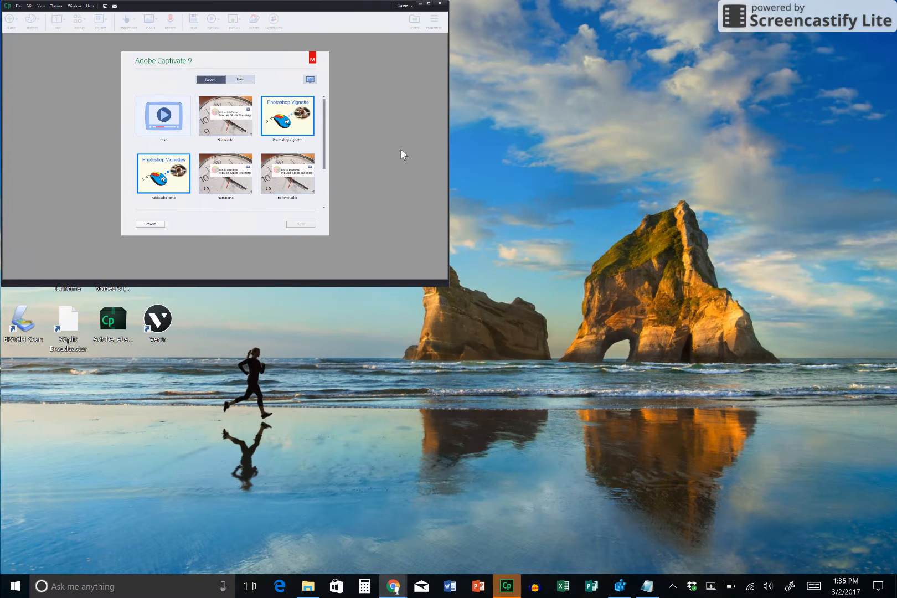
click(428, 4)
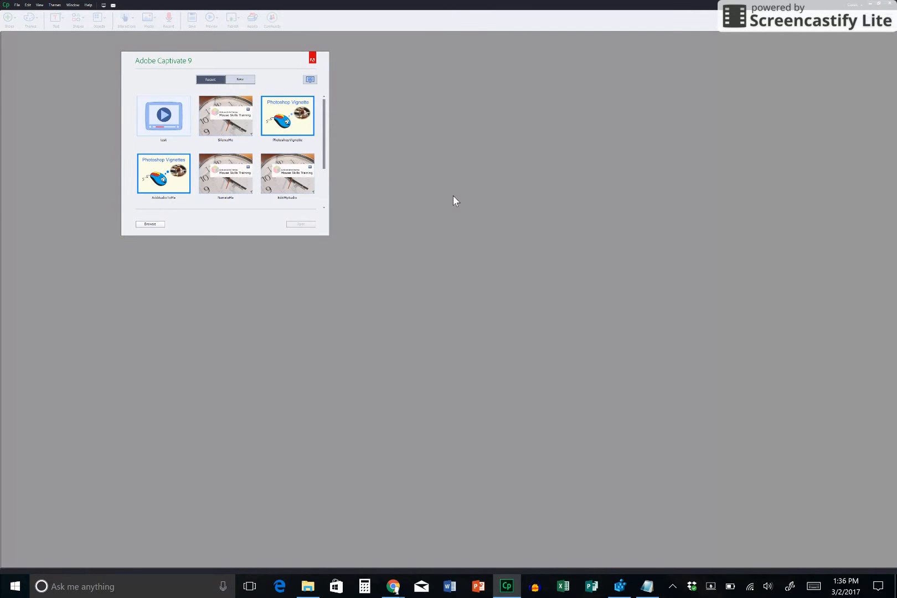
Step: Start a new Software Simulation, try a custom capture area of 800 x 600, and cancel the recording setup
click(240, 79)
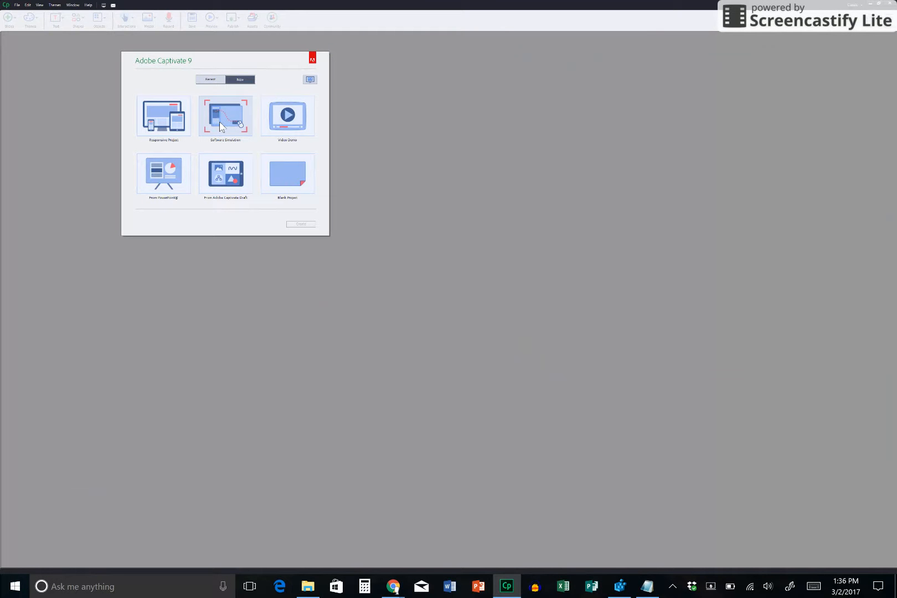
double_click(220, 126)
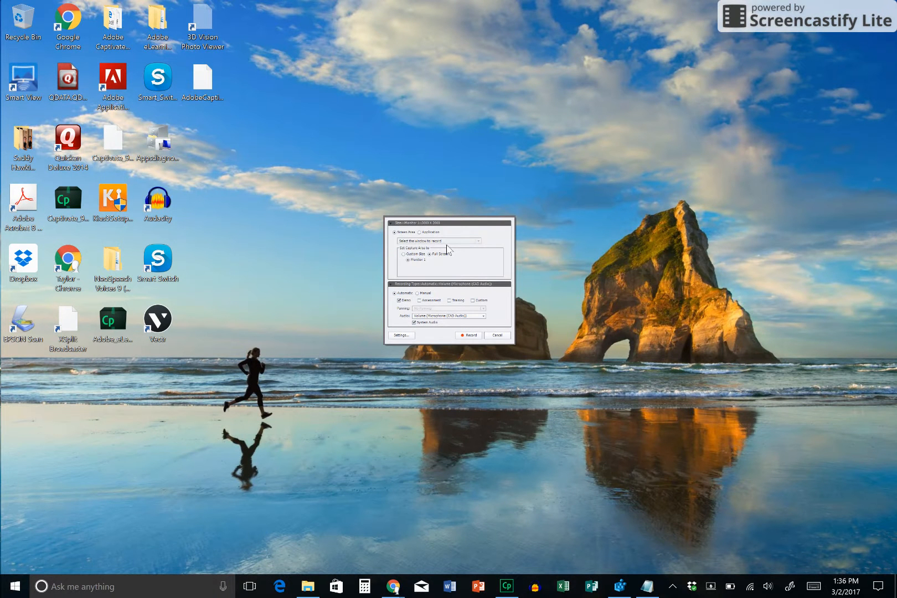
click(403, 254)
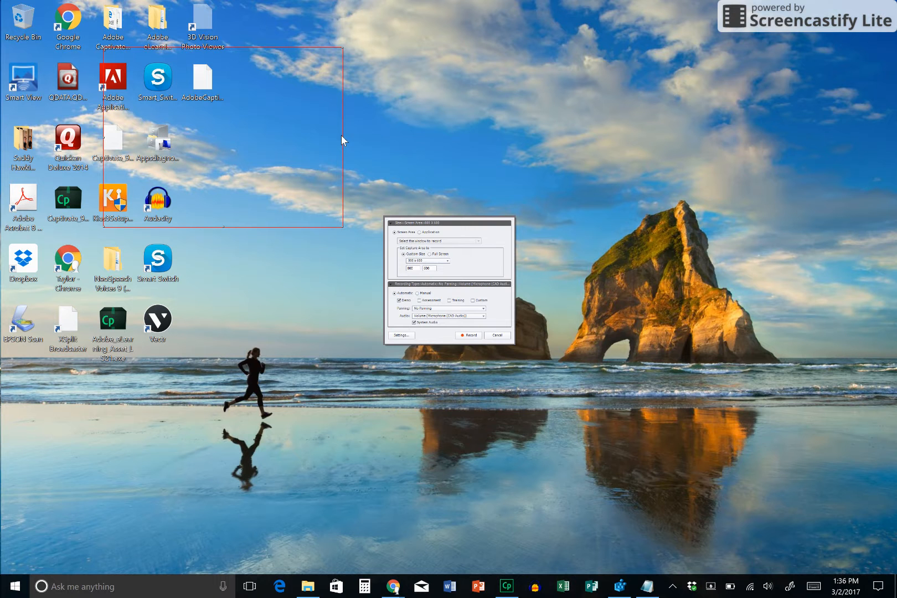
mouse_move(340, 139)
mouse_down()
mouse_move(503, 144)
mouse_move(355, 140)
mouse_up()
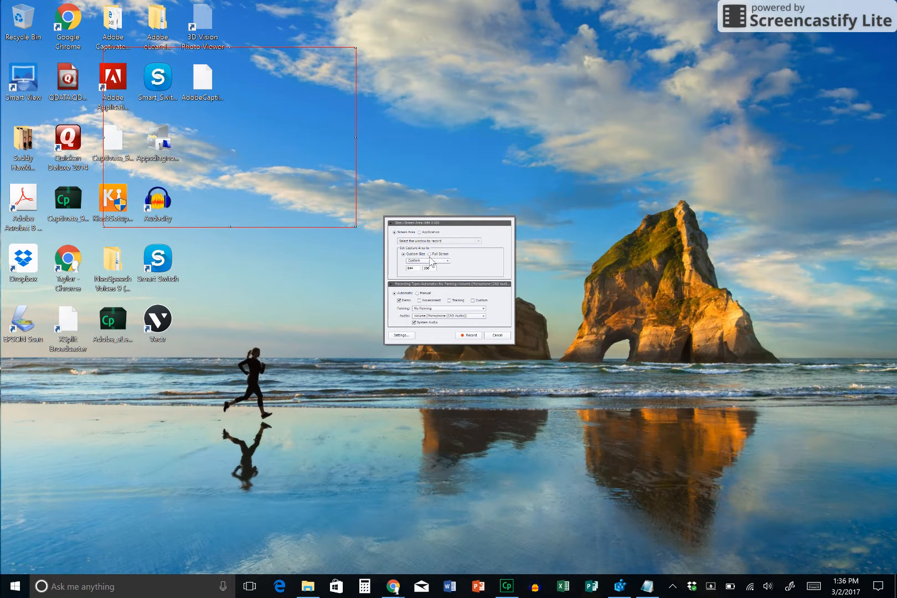
click(448, 262)
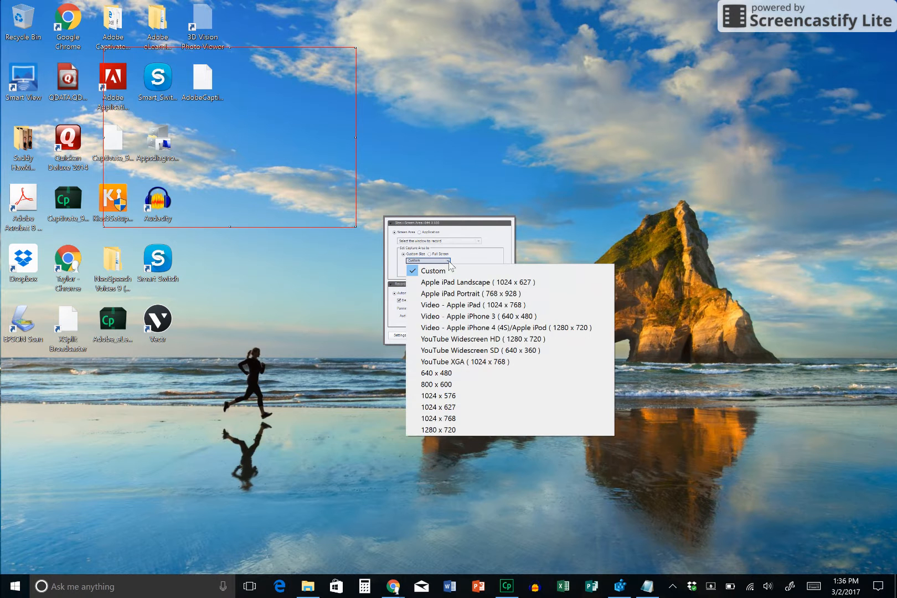
click(447, 385)
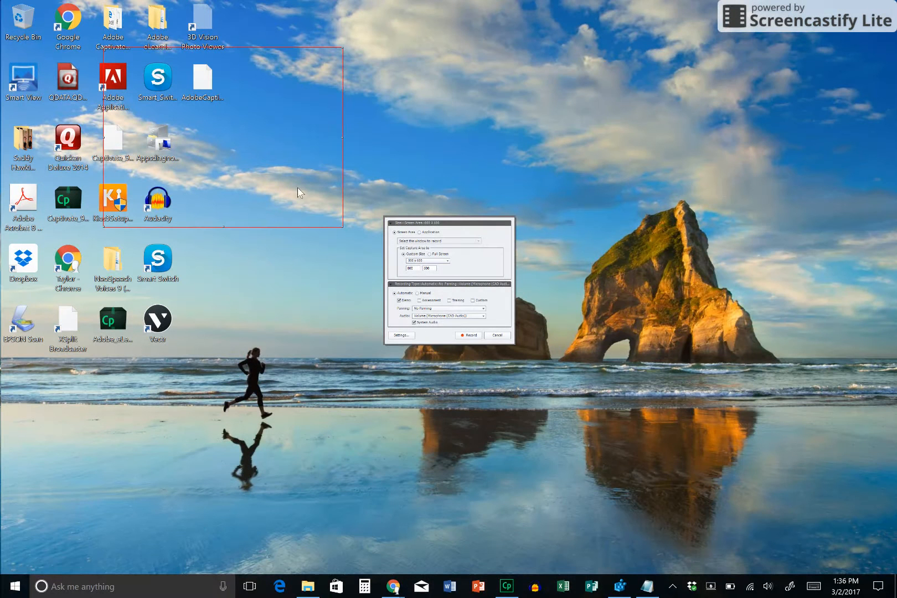
click(505, 336)
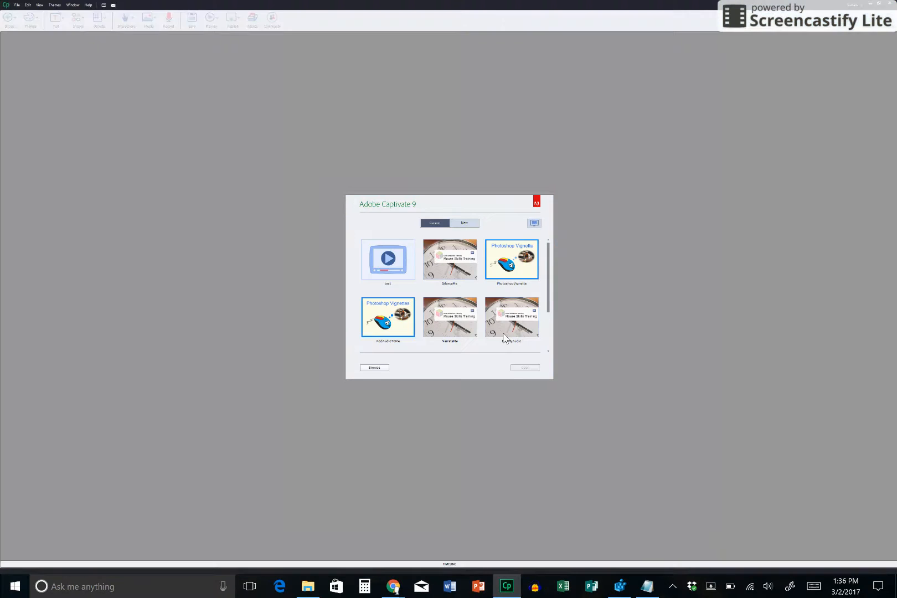
Step: Open the recent video project "test", play it on the timeline, and close it without saving
click(383, 263)
double_click(384, 263)
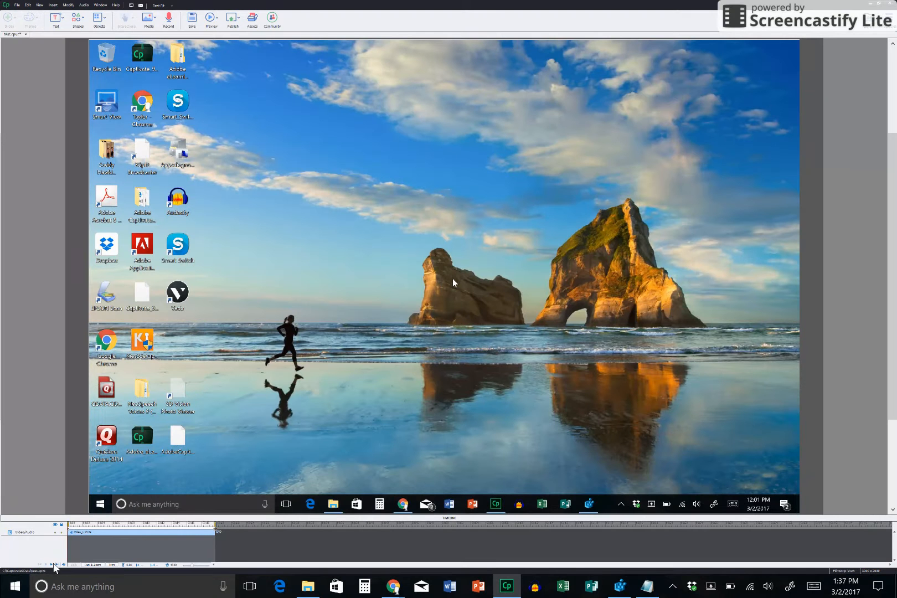
click(51, 564)
click(51, 565)
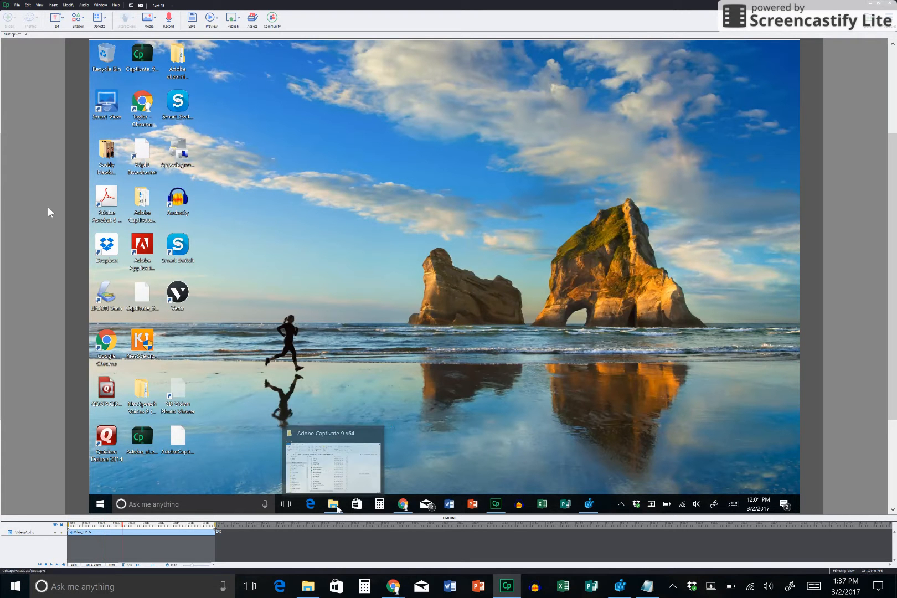
click(26, 34)
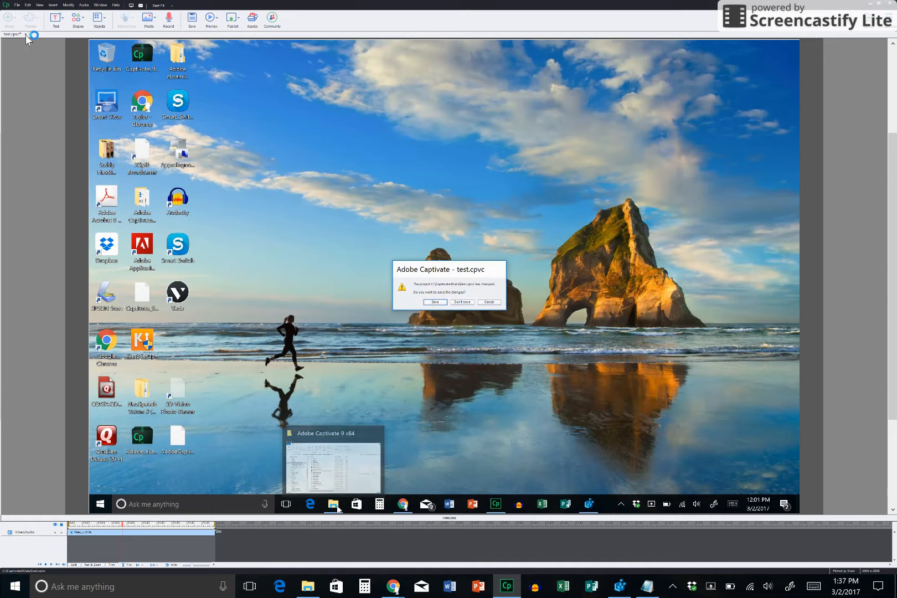
click(462, 303)
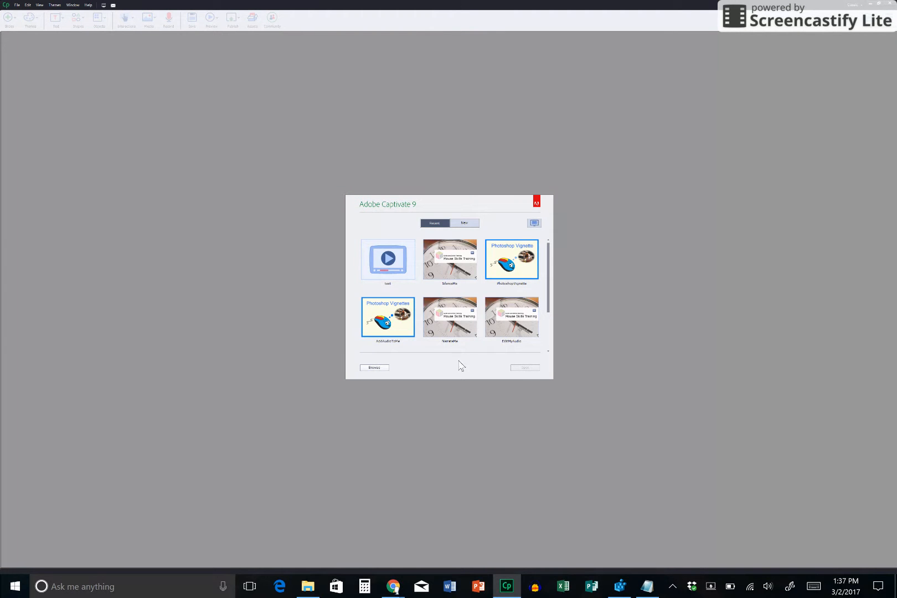
Step: Return to AdobeCaptivate.ini in Notepad, set DpiAwareness to 0 and save the file
click(463, 223)
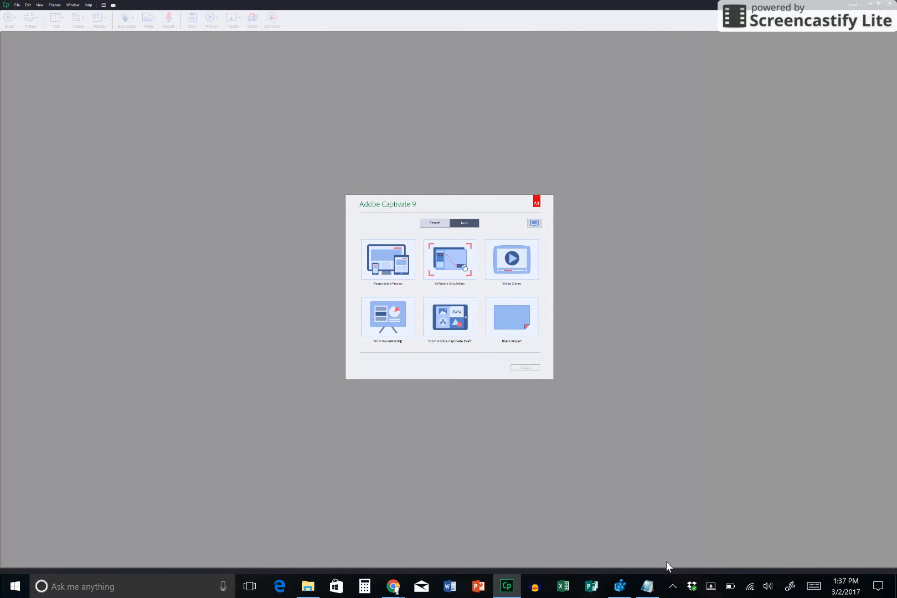
click(646, 587)
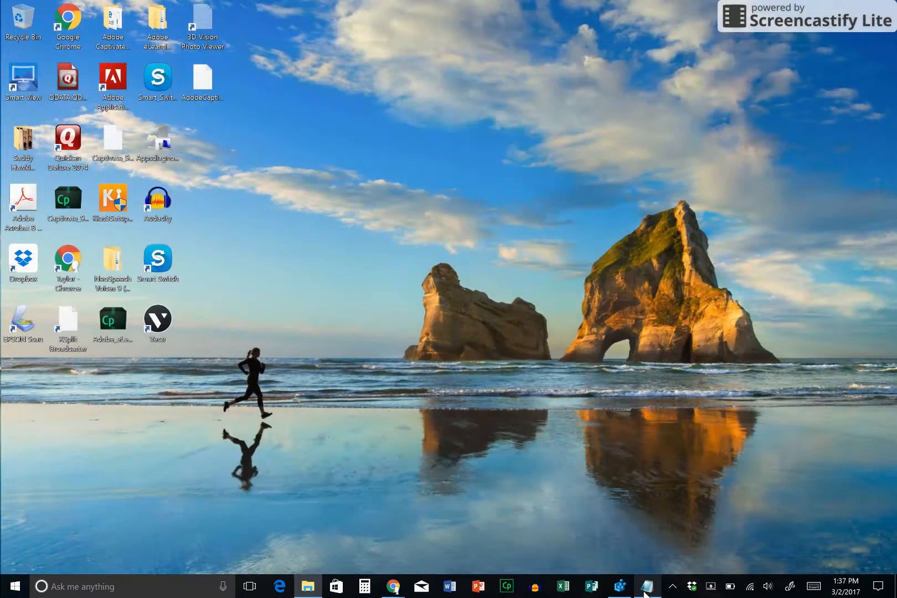
click(644, 592)
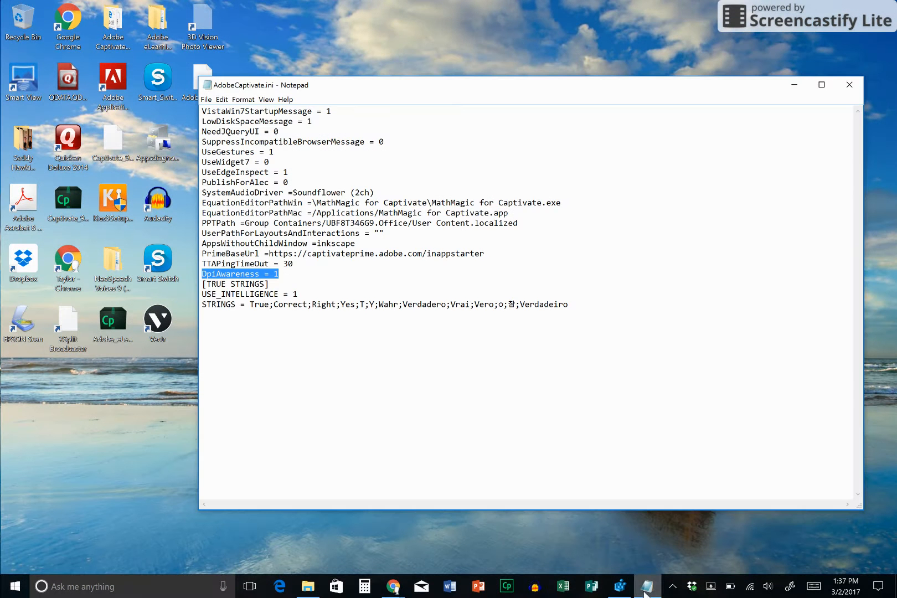
click(298, 273)
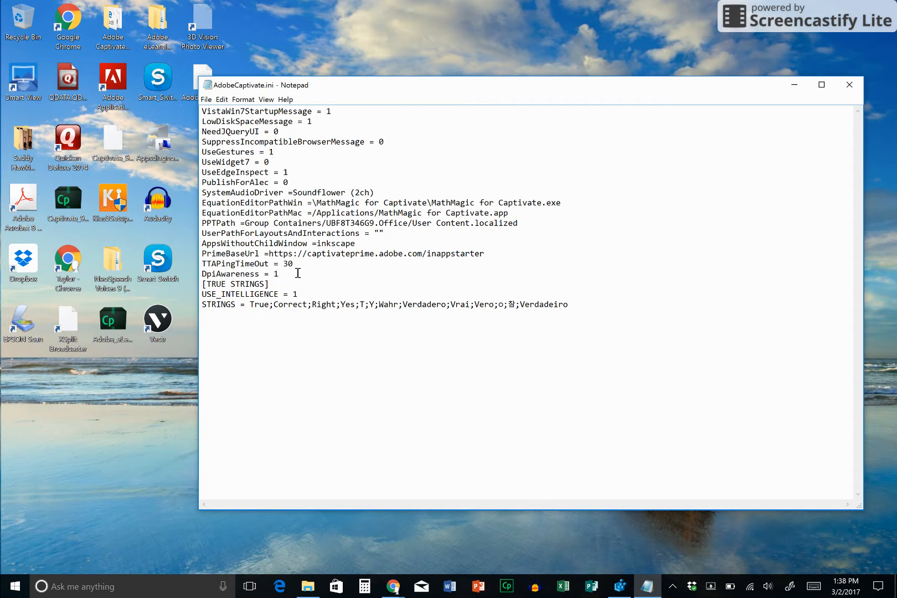
key(BackSpace)
text(0)
click(206, 99)
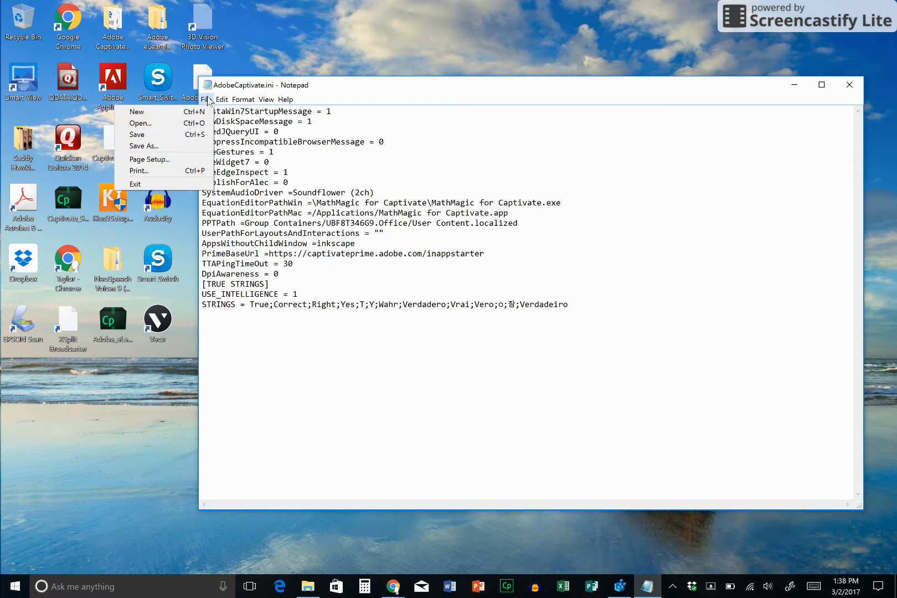
click(191, 134)
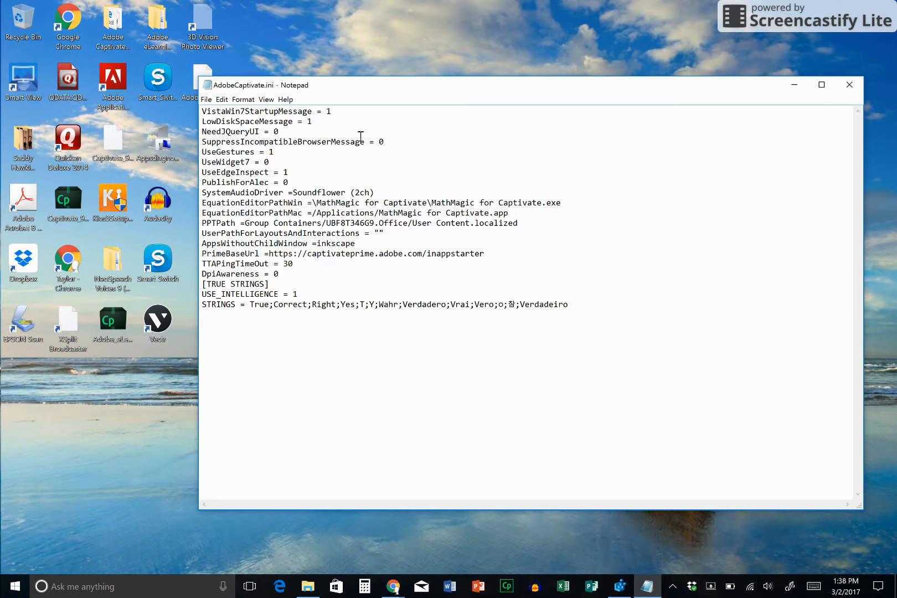
Step: Minimize the Notepad file, relaunch Adobe Captivate while allowing adobecaptivatews through the firewall on public networks, and open the recent project "test"
click(794, 87)
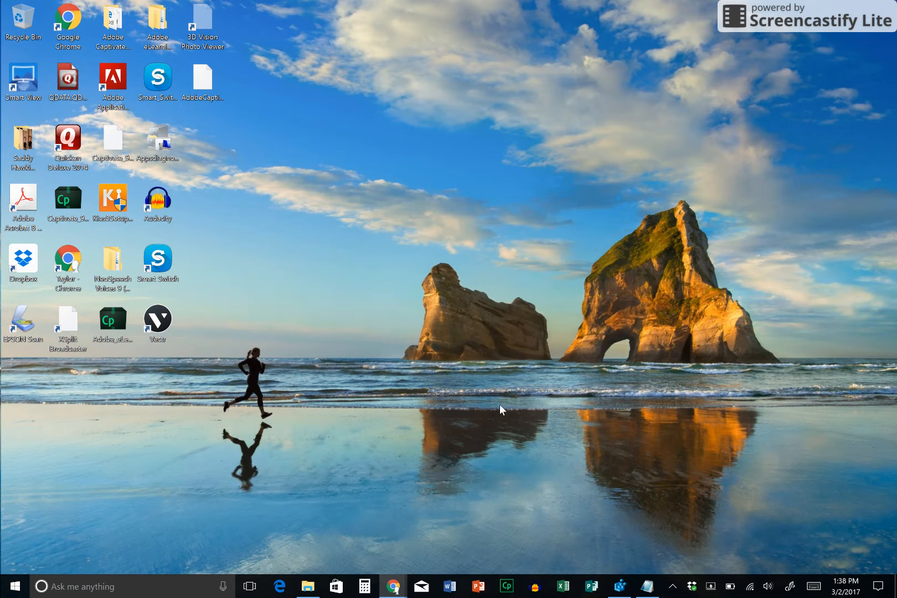
click(505, 586)
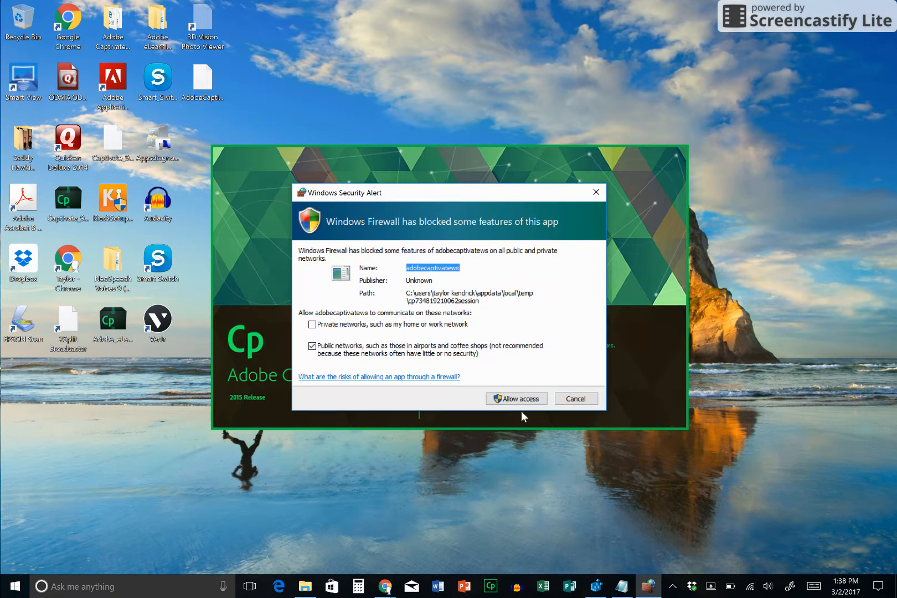
click(509, 398)
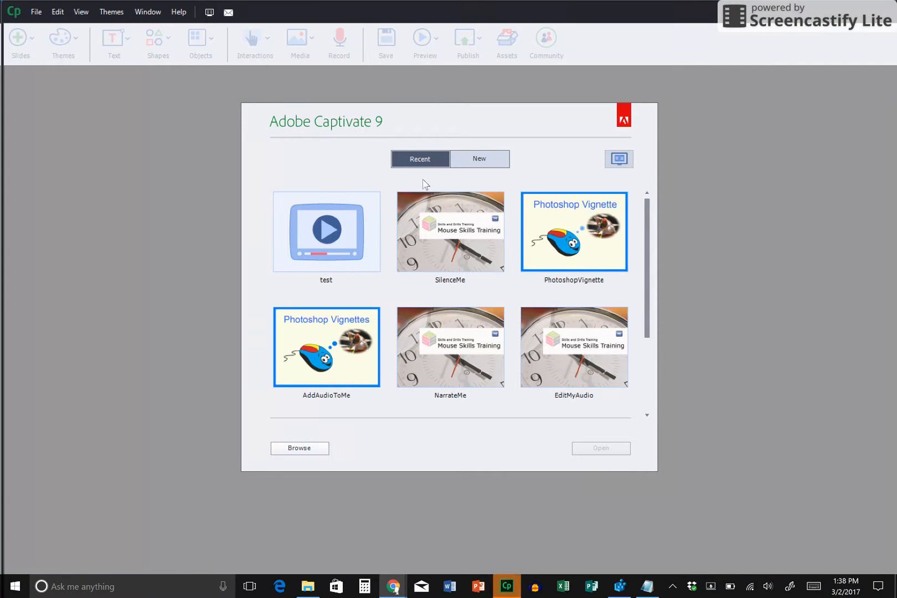
click(332, 245)
double_click(332, 246)
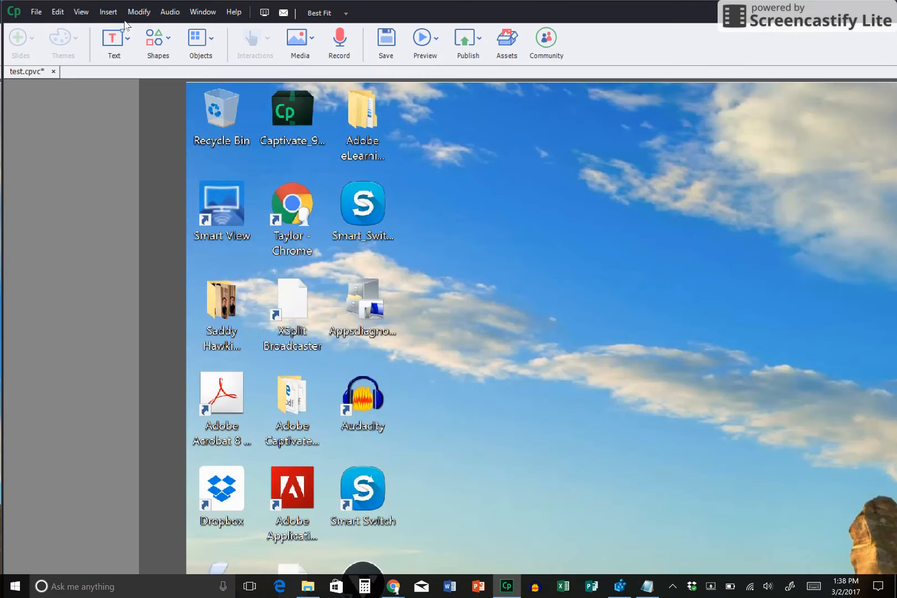
Step: Try magnifications of 100%, Best Fit, 66% and 50% on the test video project to bring the whole recording into view
click(82, 16)
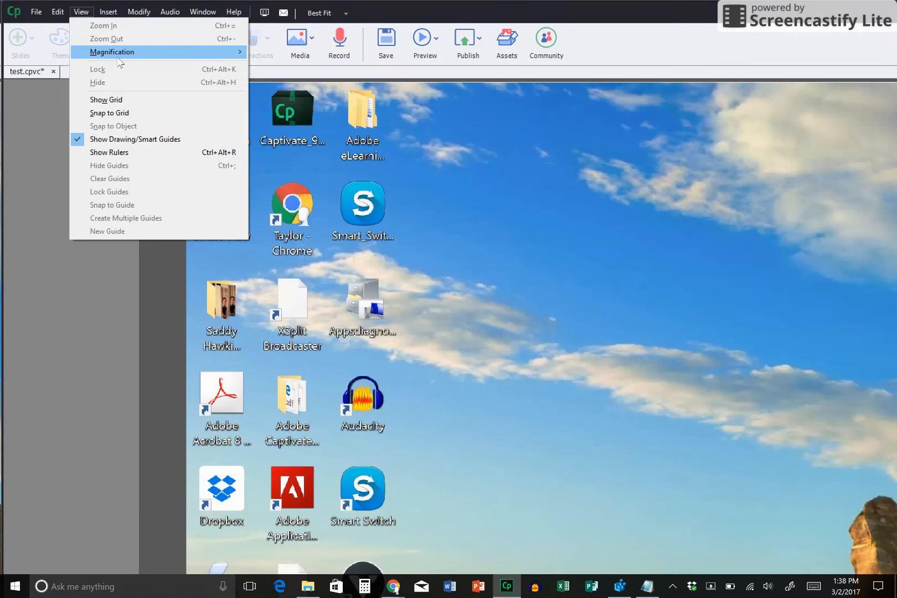
mouse_move(173, 51)
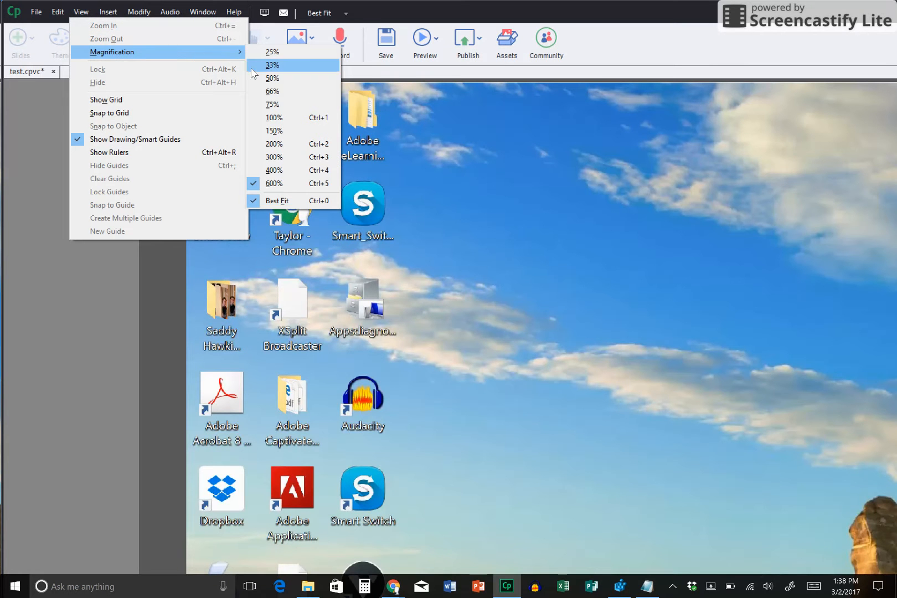
click(285, 118)
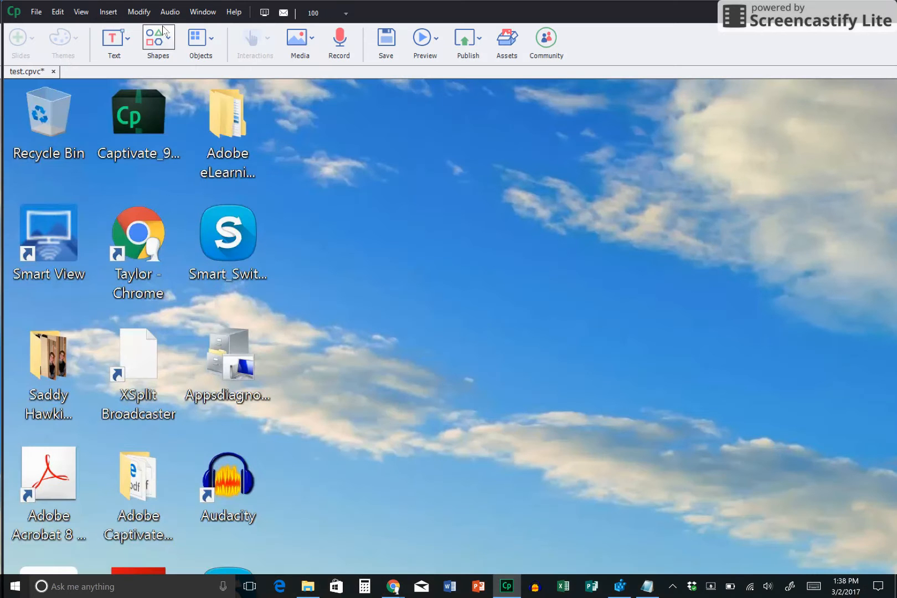
click(82, 12)
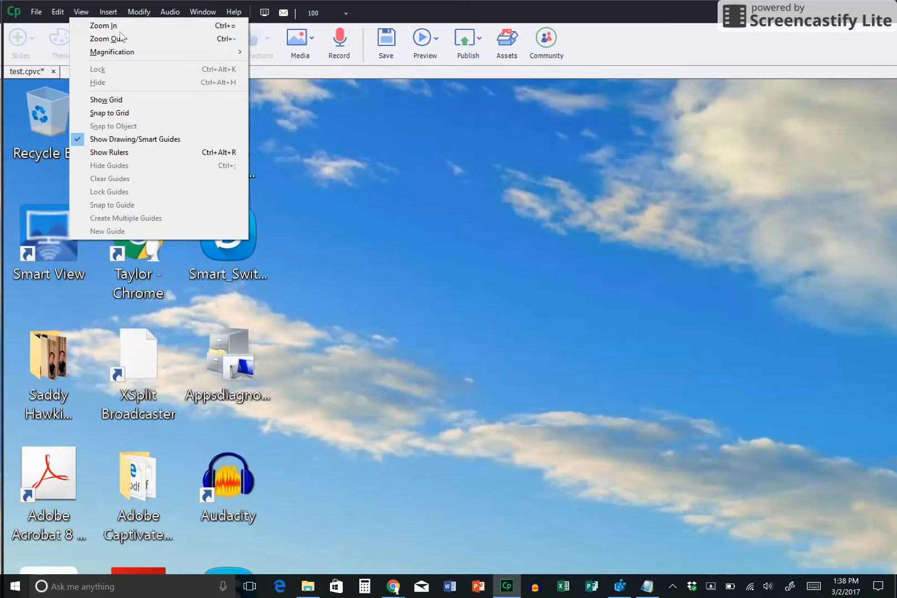
mouse_move(169, 55)
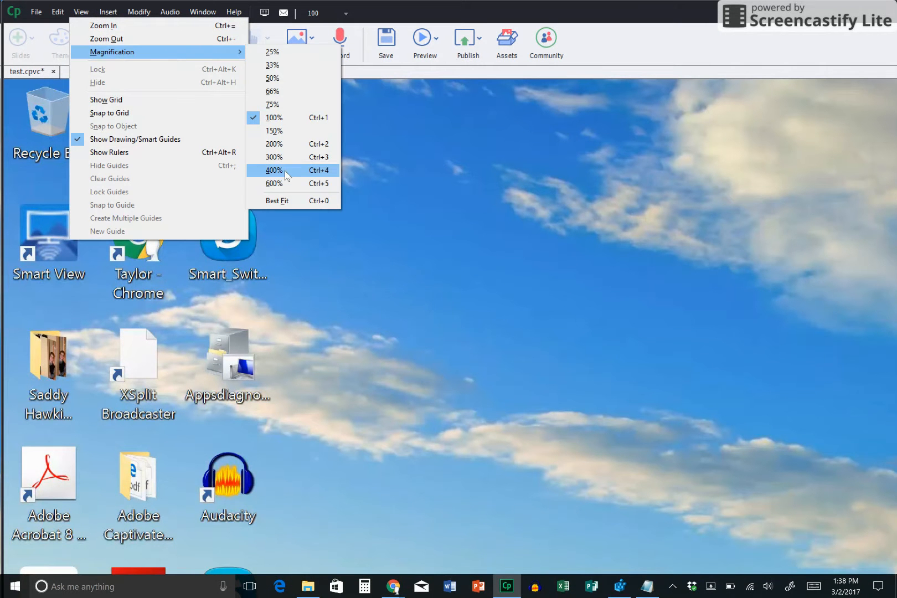
click(295, 203)
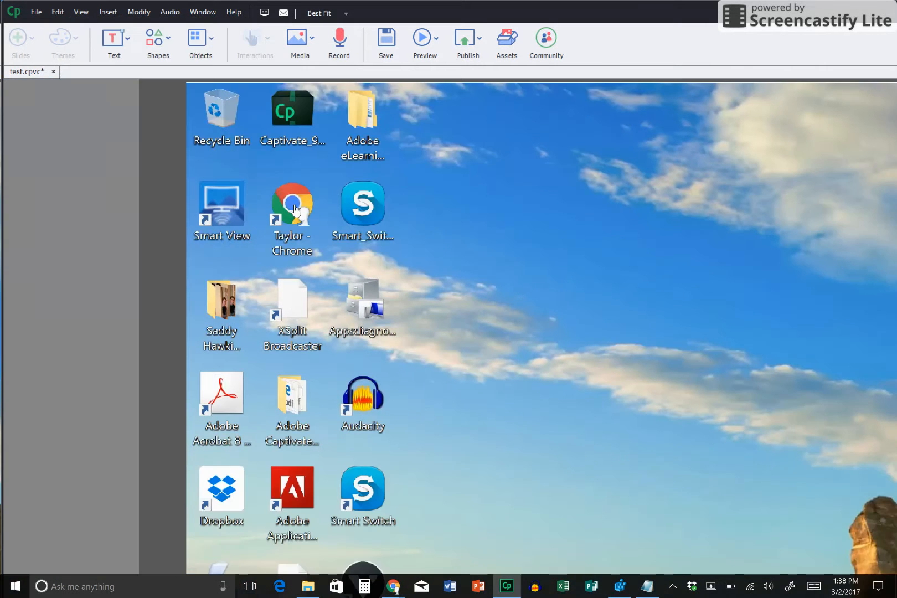
click(87, 12)
mouse_move(133, 52)
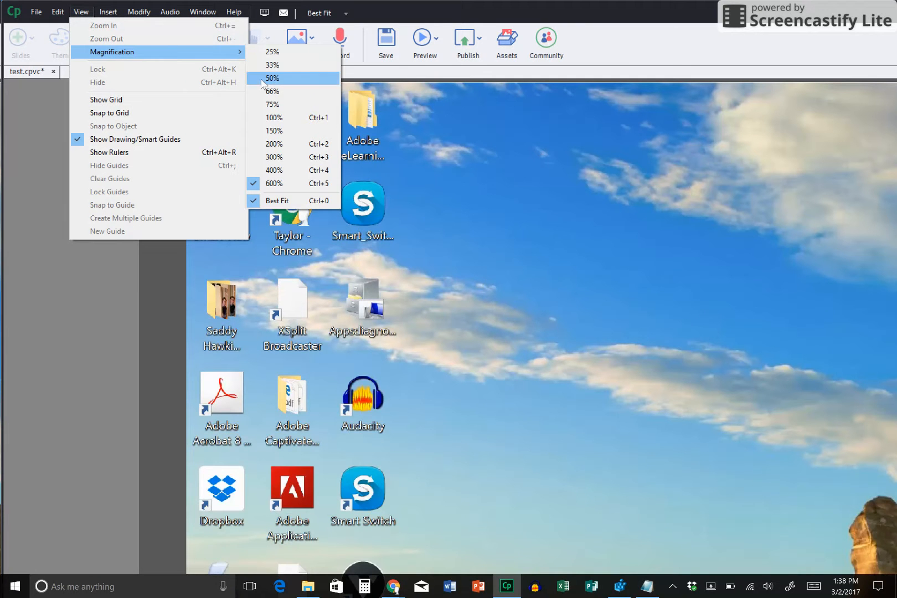
click(273, 90)
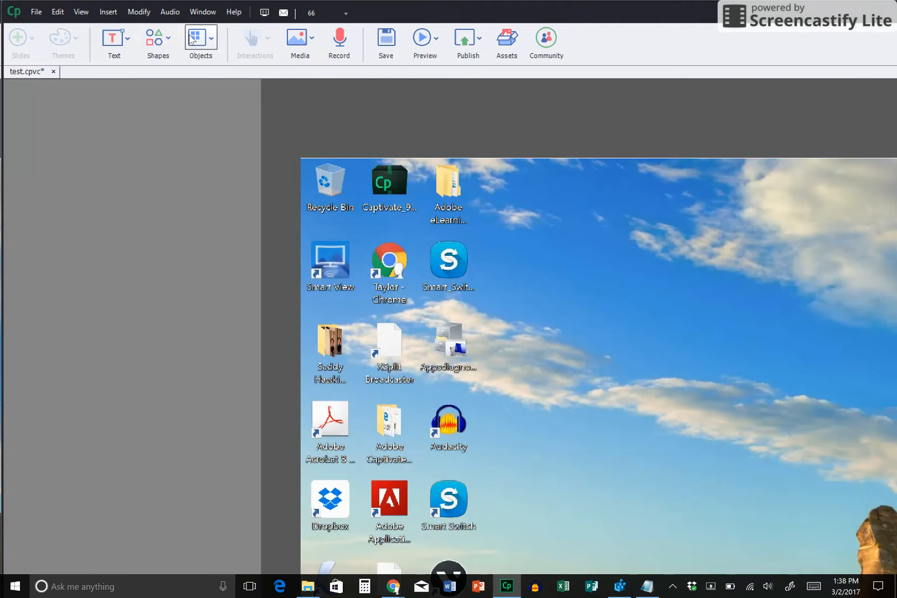
click(83, 13)
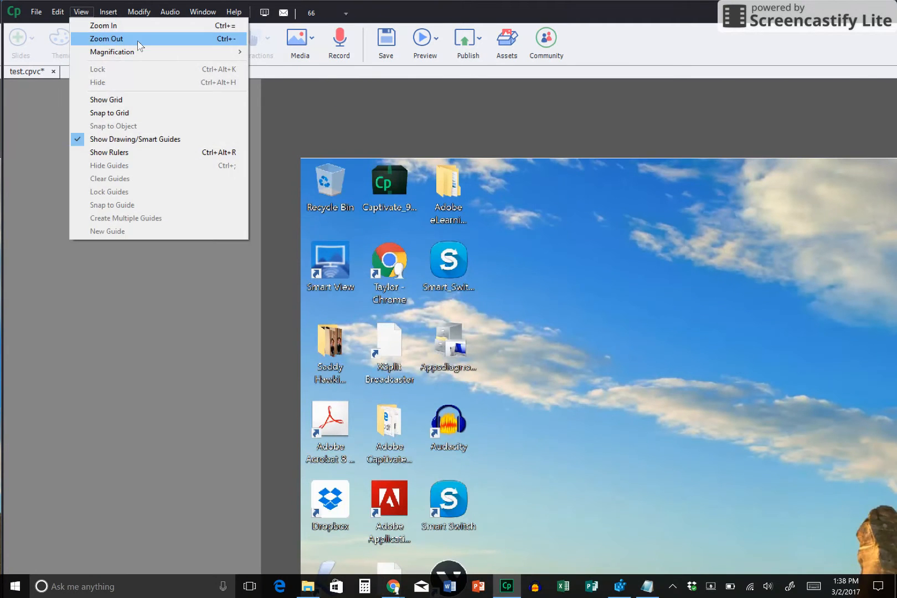
mouse_move(195, 54)
click(293, 79)
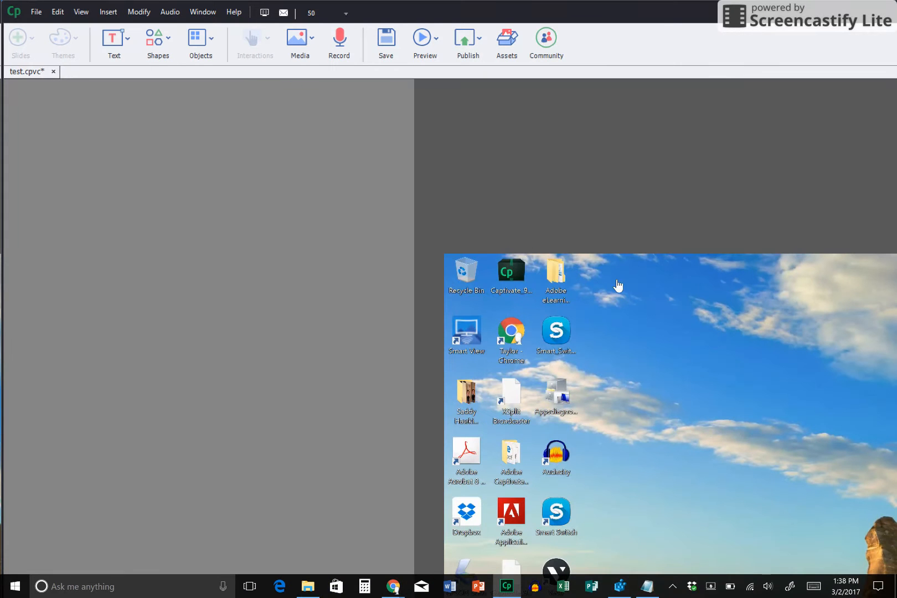
click(565, 348)
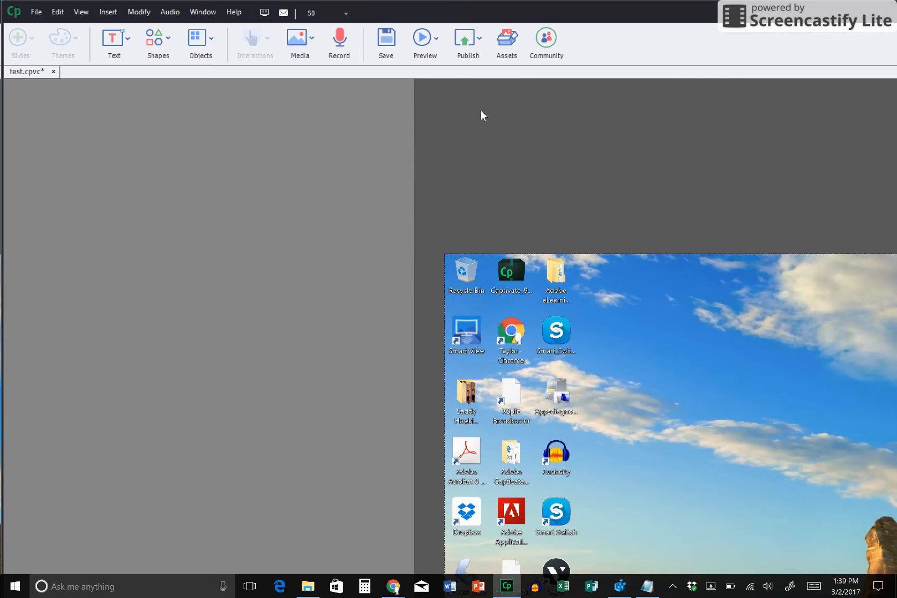
click(81, 12)
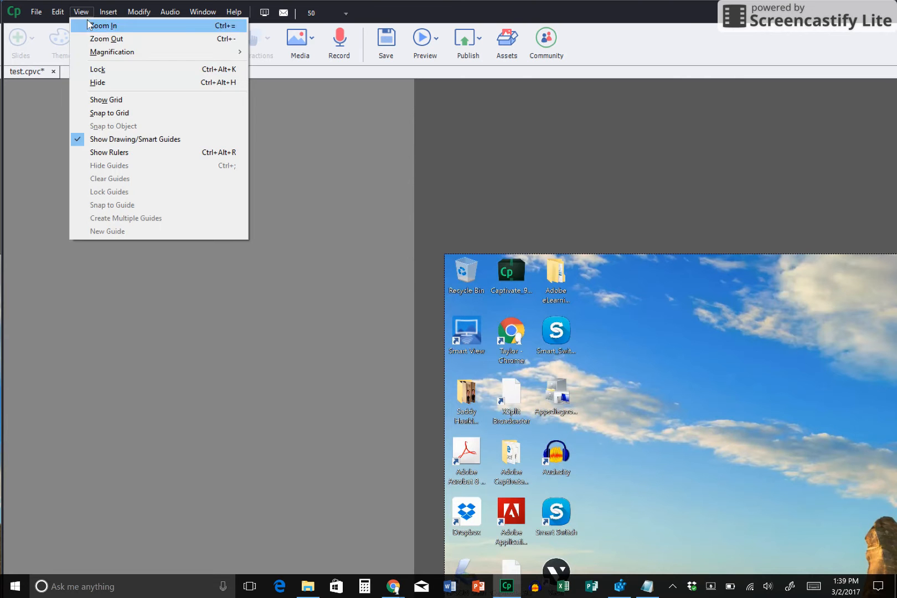
mouse_move(119, 52)
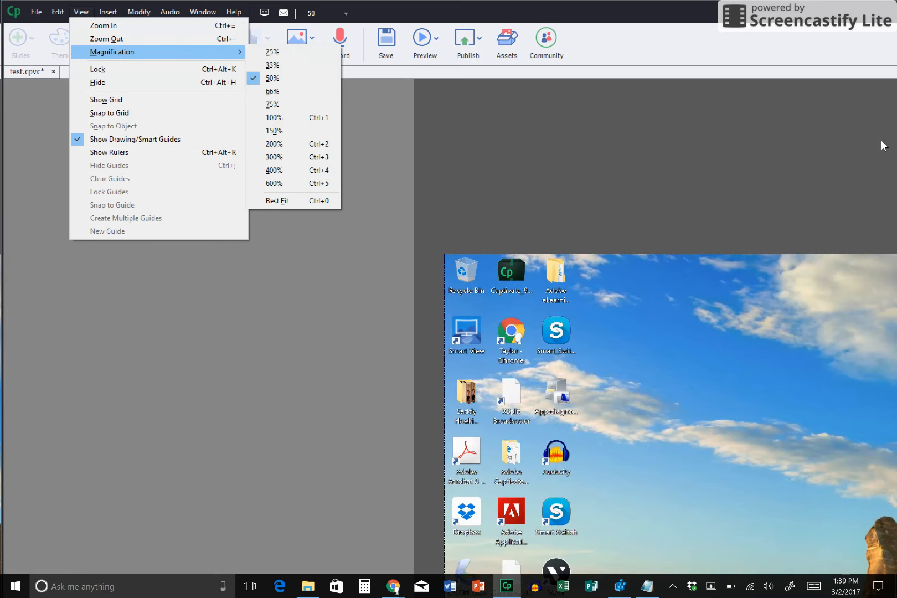
Step: Move the oversized Captivate window back onto the display, maximize it, and set the project magnification to Best Fit
drag(809, 18, 310, 114)
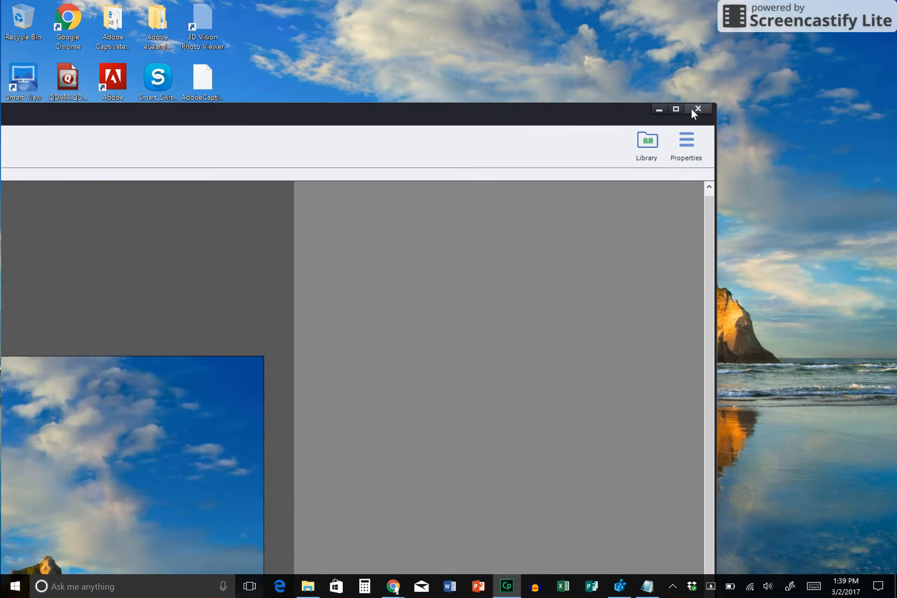
click(676, 109)
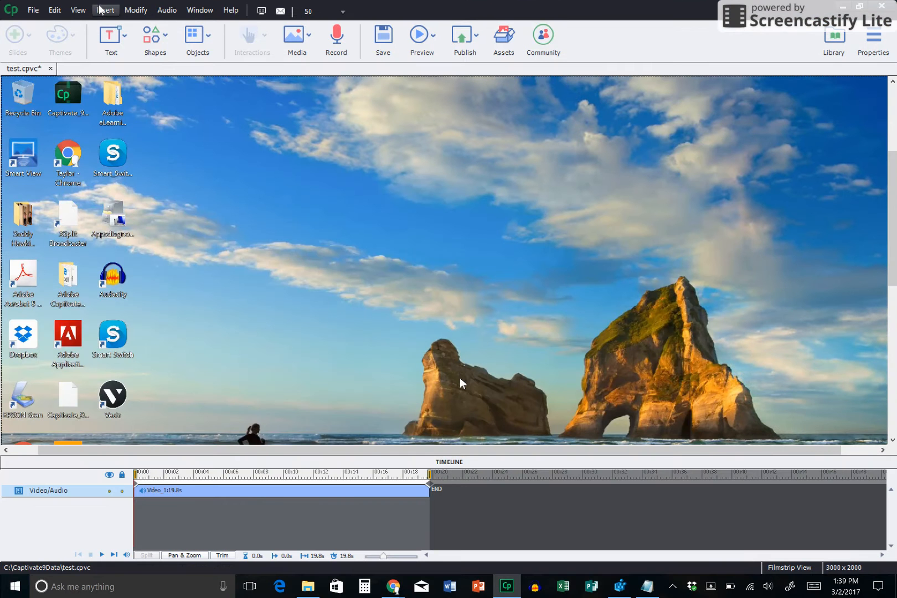
click(84, 14)
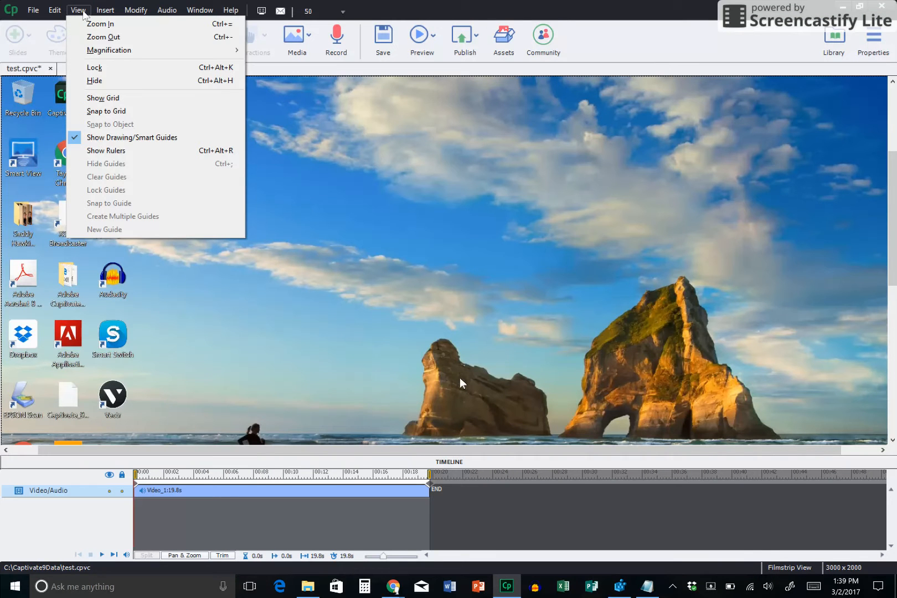
mouse_move(176, 55)
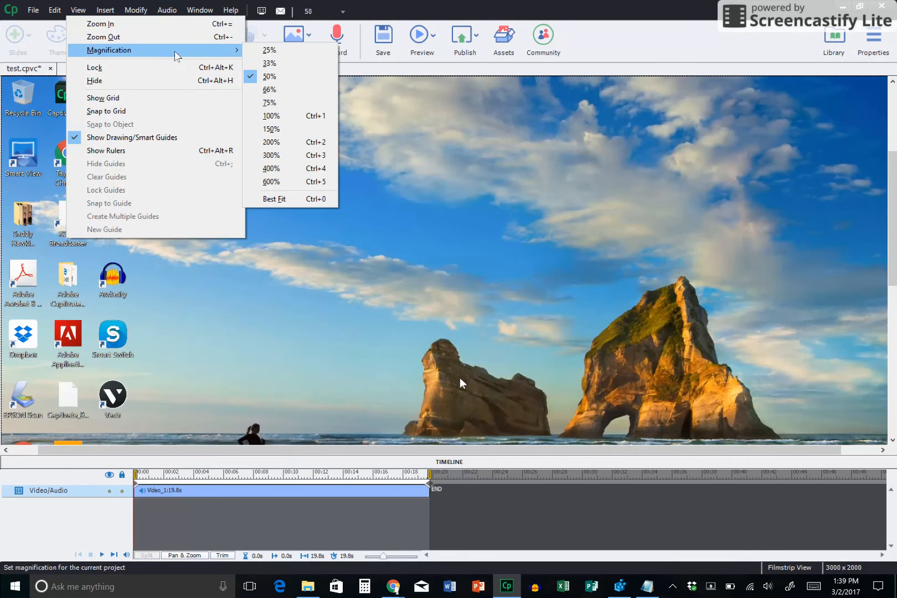
click(274, 199)
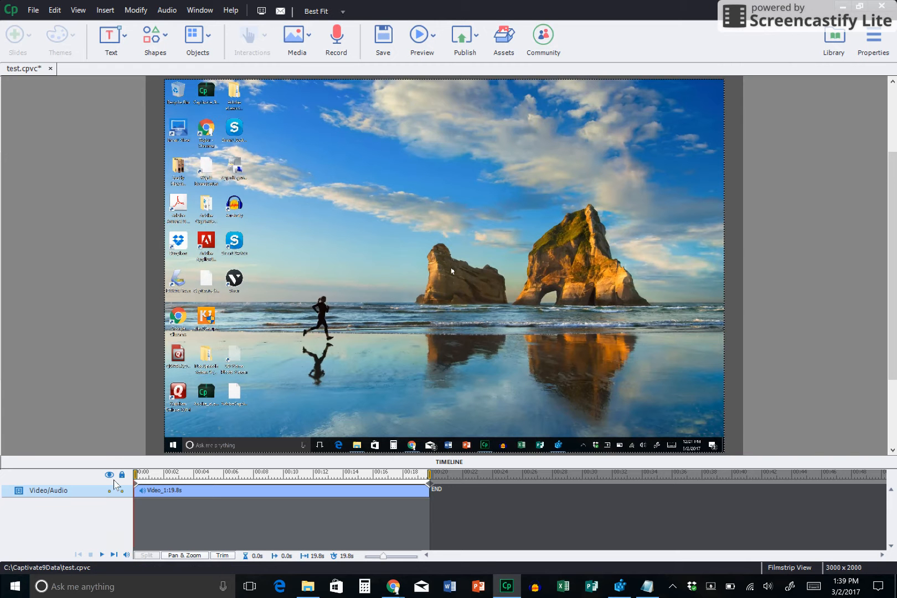
Step: Play the test video recording on the timeline for a few seconds and pause it
click(101, 554)
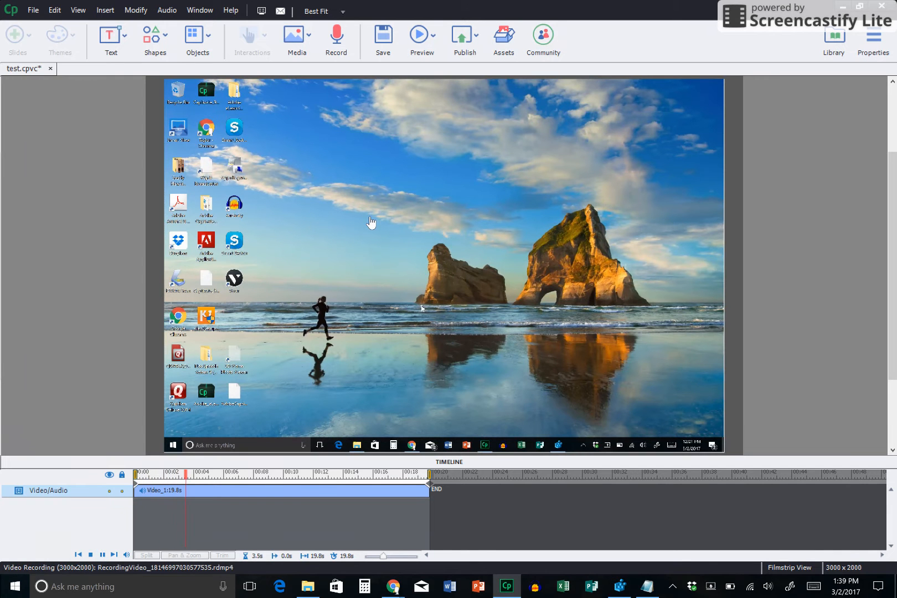
click(102, 555)
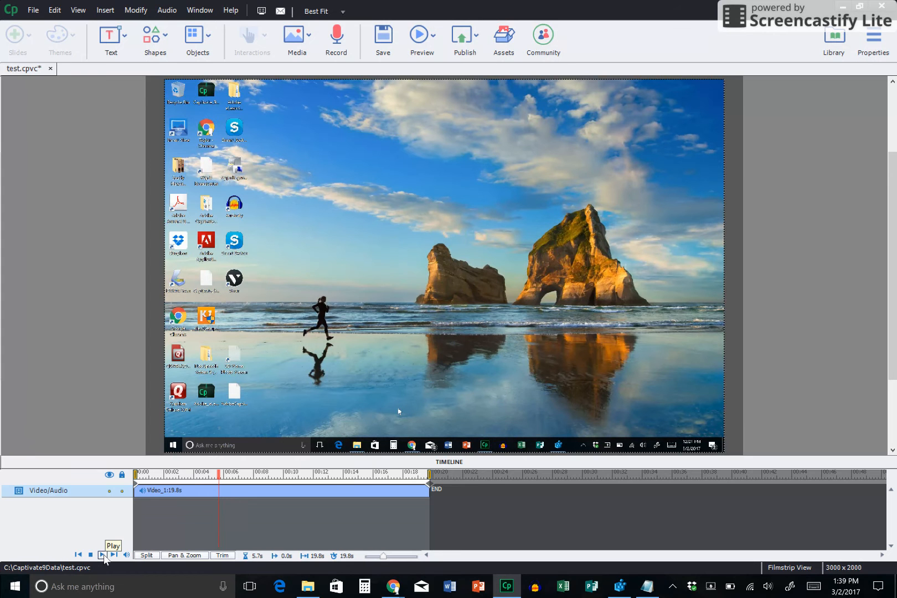